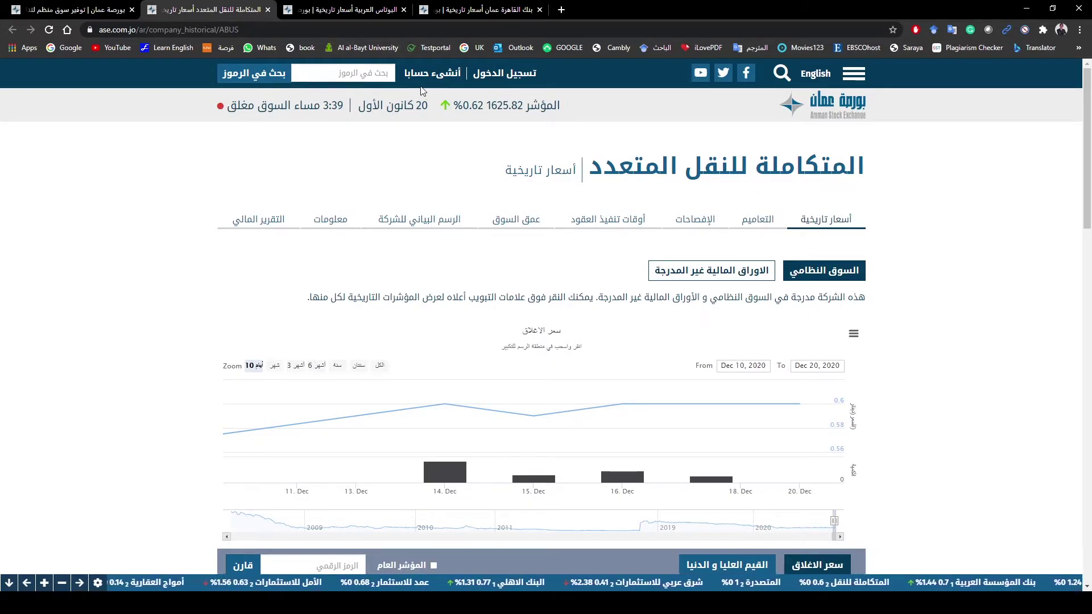
Examine the closing-price chart and the 20/12/2020 performance indicators of المتكاملة للنقل المتعدد on the Amman Stock Exchange site
click(382, 75)
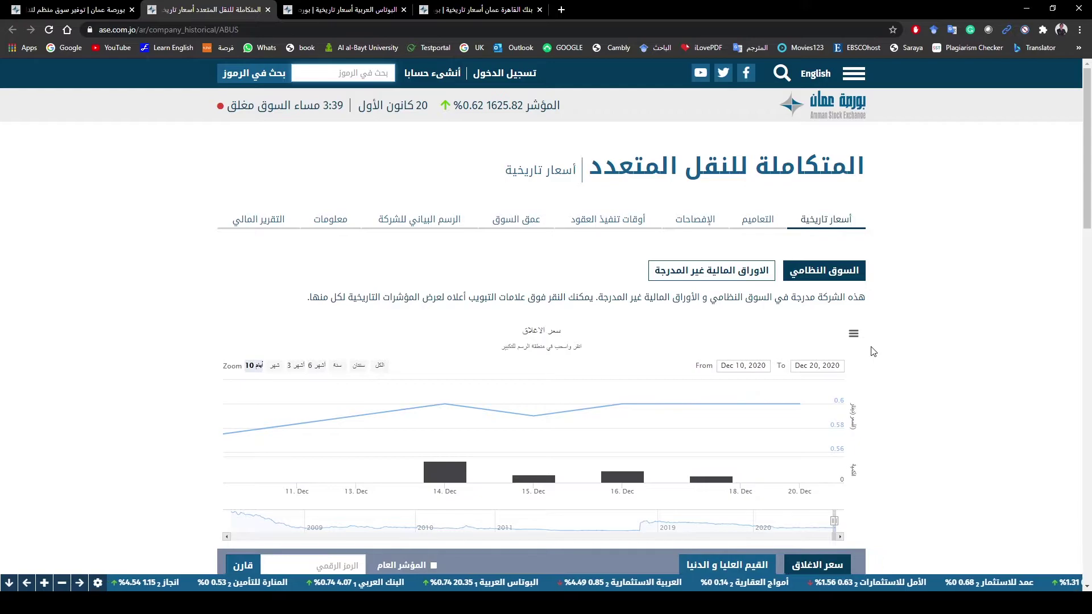
scroll(873, 351, down, 2)
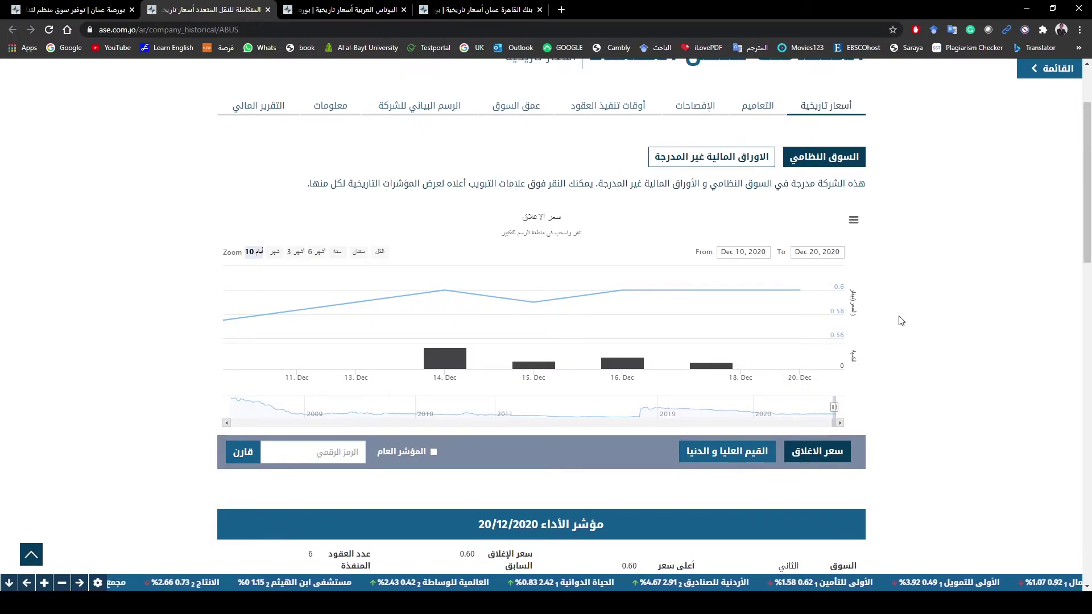
scroll(915, 315, down, 3)
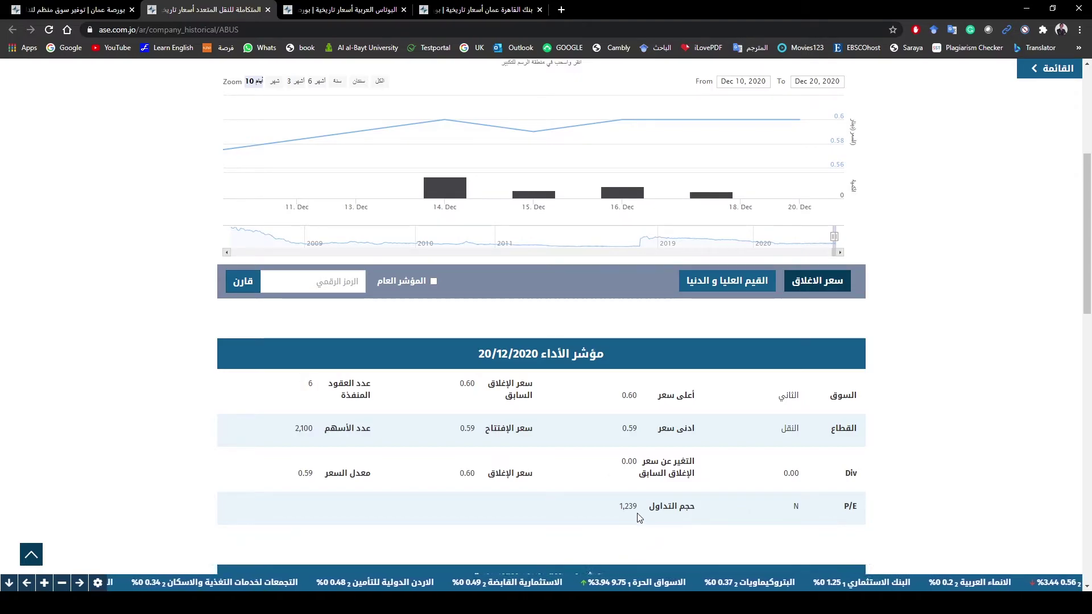
scroll(639, 517, down, 3)
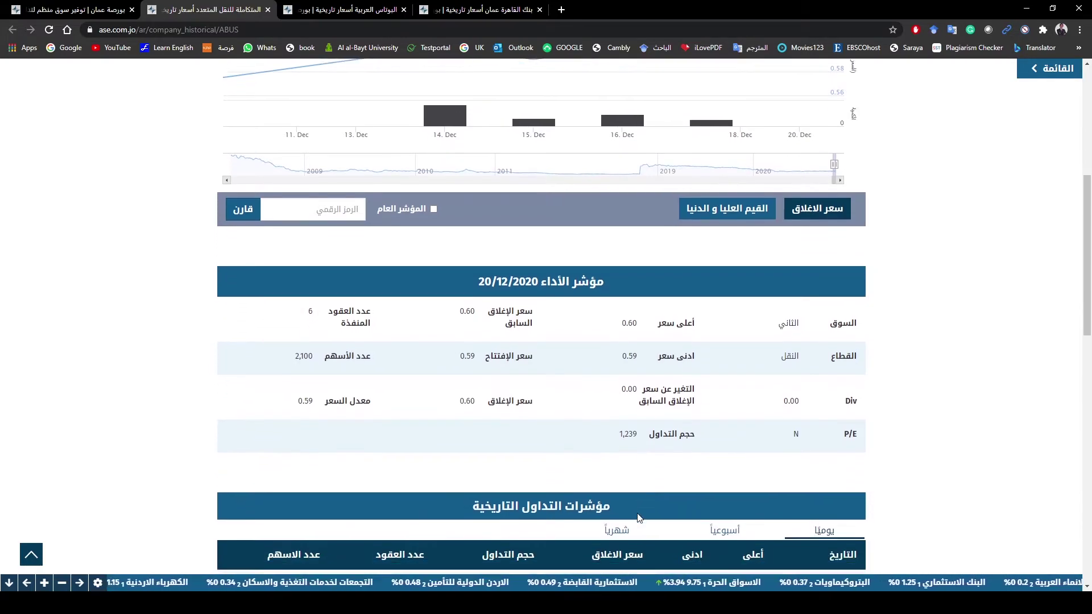
scroll(860, 452, down, 1)
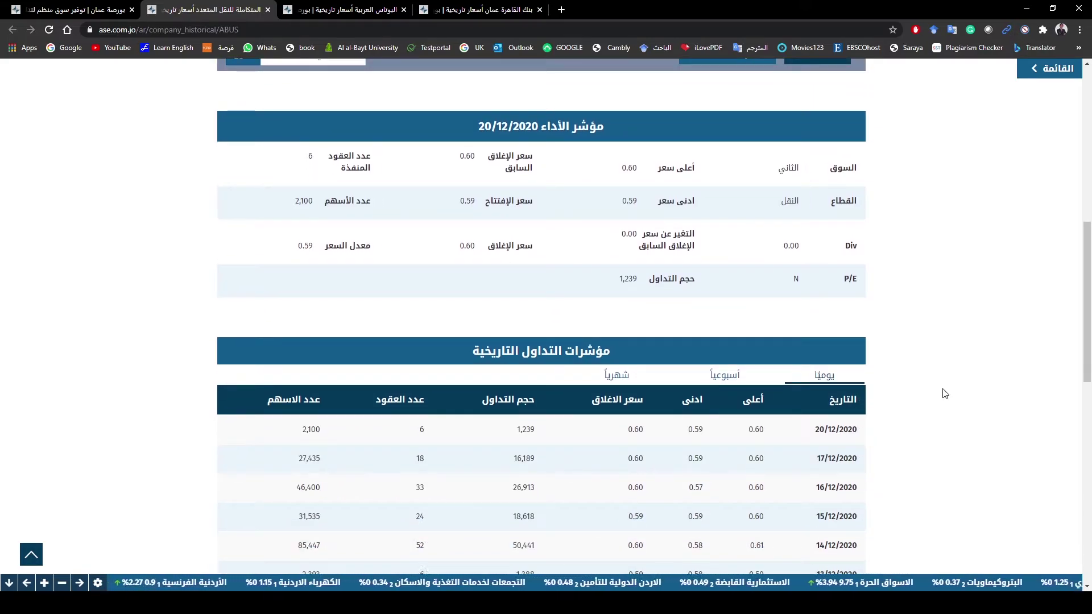
scroll(940, 393, down, 1)
scroll(944, 393, down, 1)
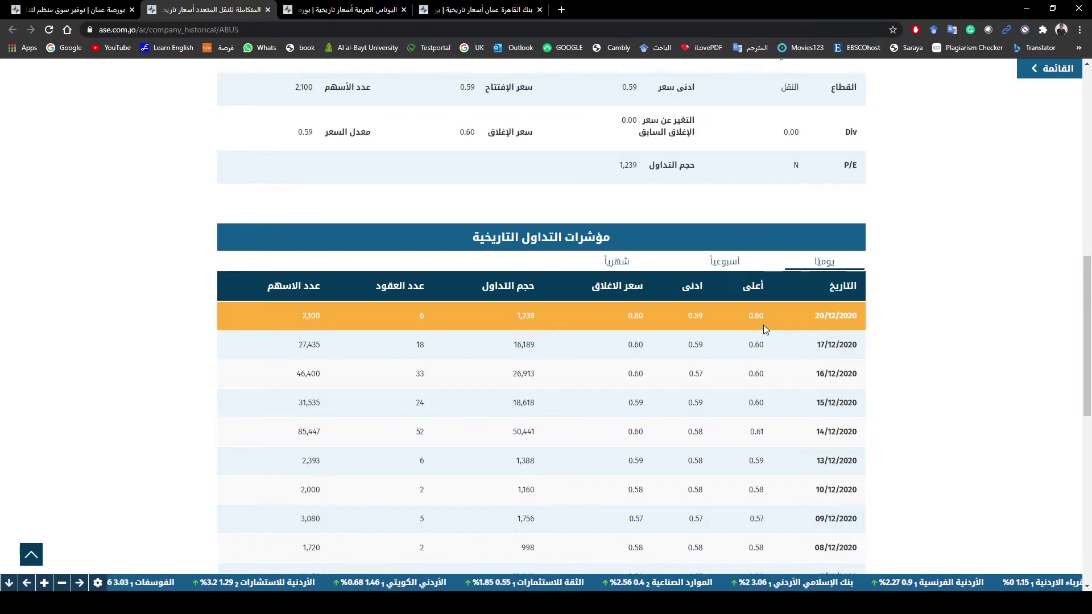
Show the company's historical trading indicators by week and by month, and review the monthly prices back to February 2019
click(732, 268)
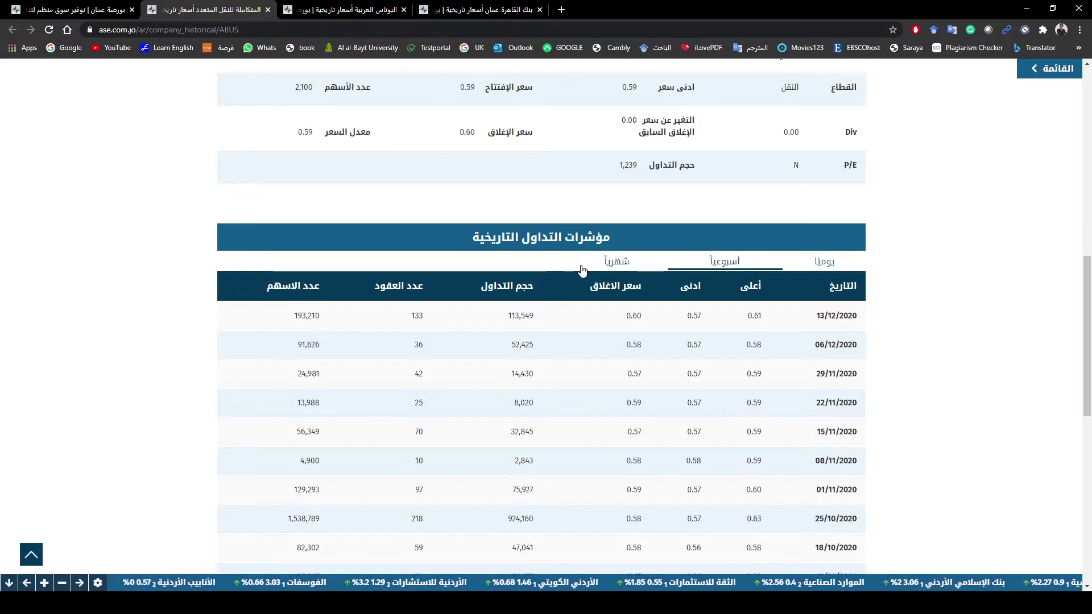
click(600, 265)
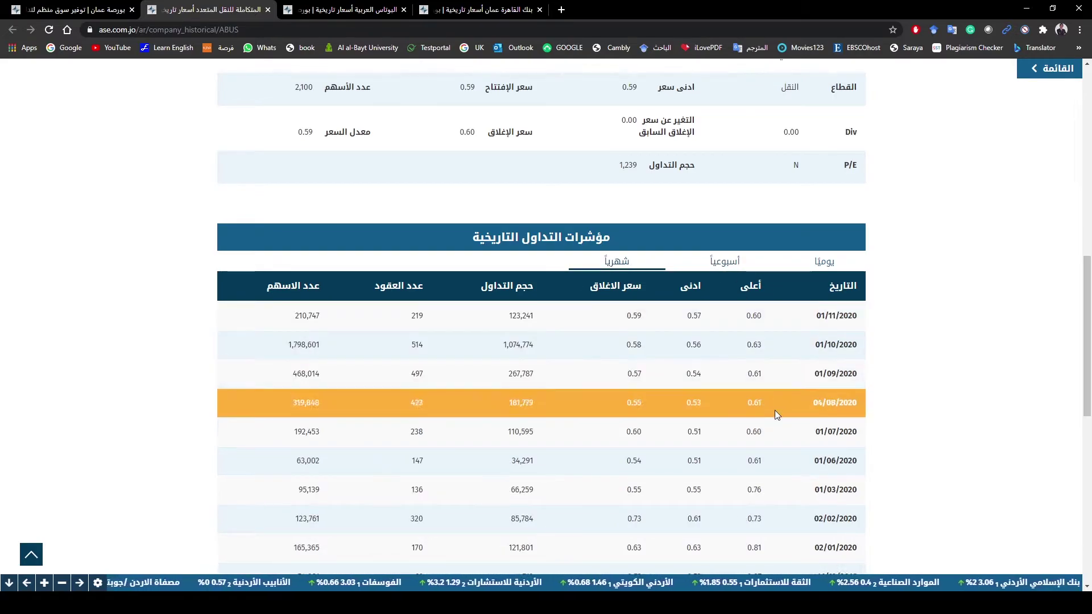
scroll(775, 472, down, 3)
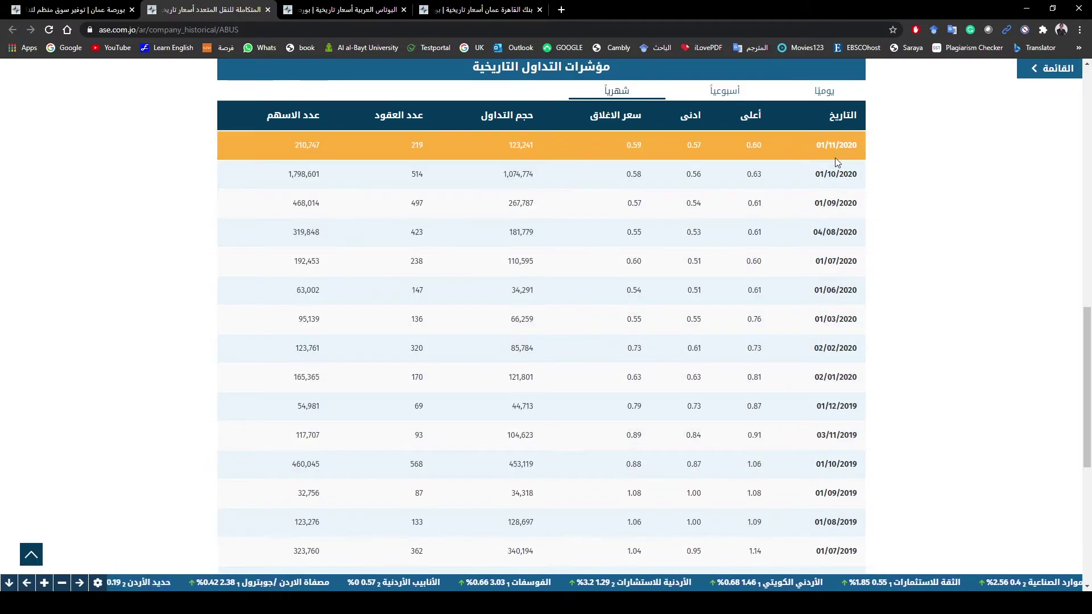
scroll(819, 237, down, 5)
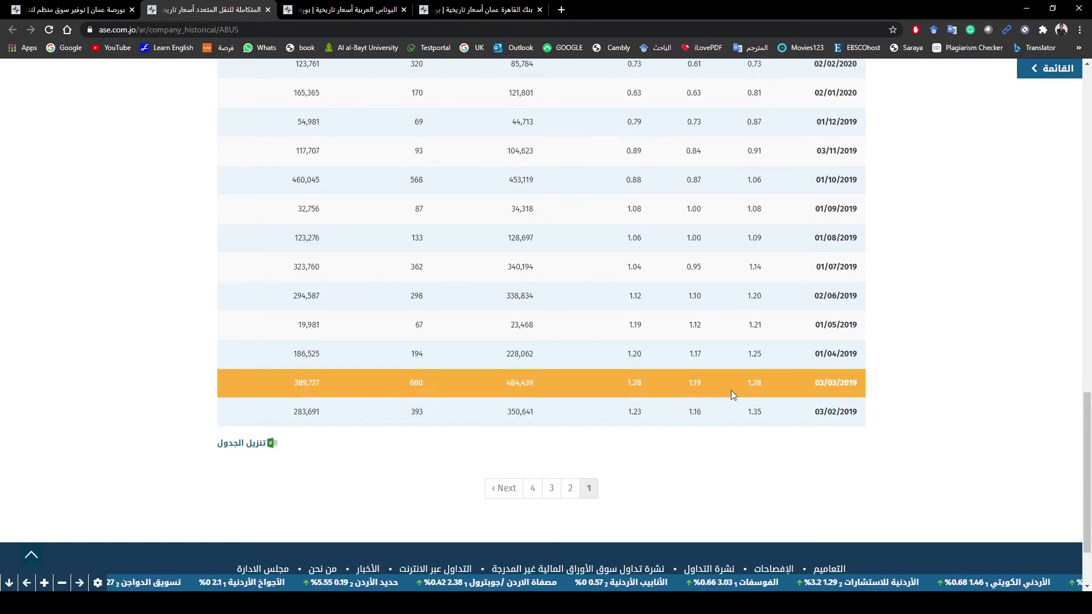
scroll(731, 390, up, 1)
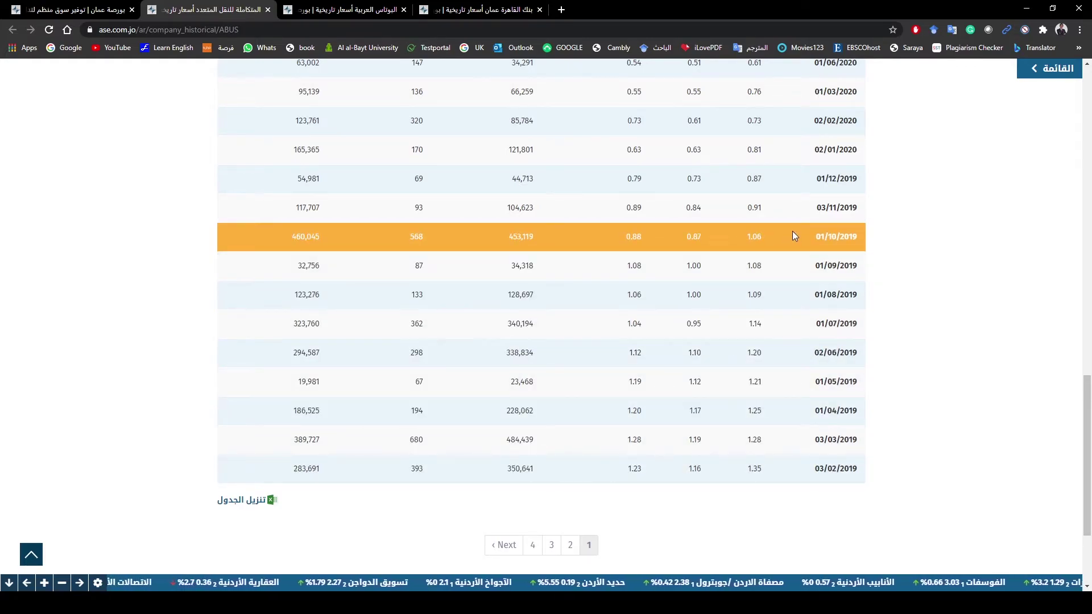
scroll(793, 231, up, 1)
scroll(792, 231, up, 1)
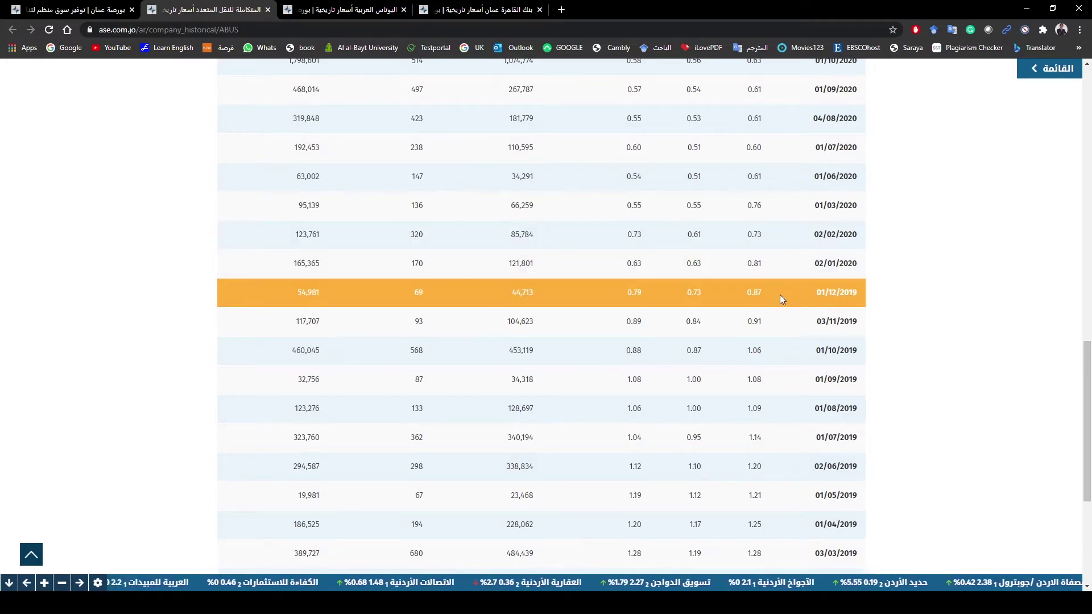
scroll(727, 341, up, 3)
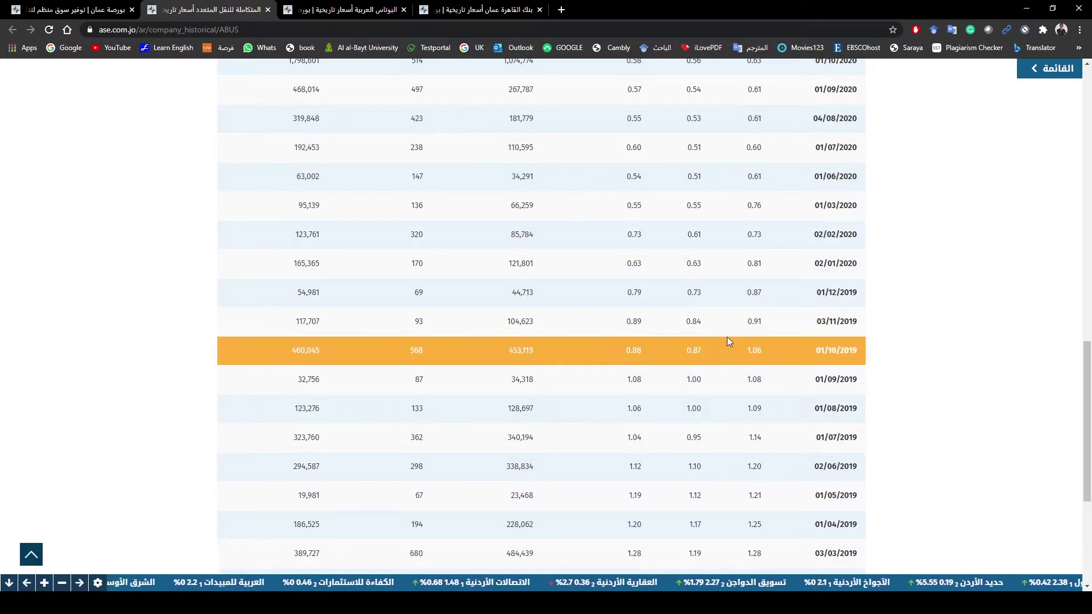
scroll(726, 336, down, 4)
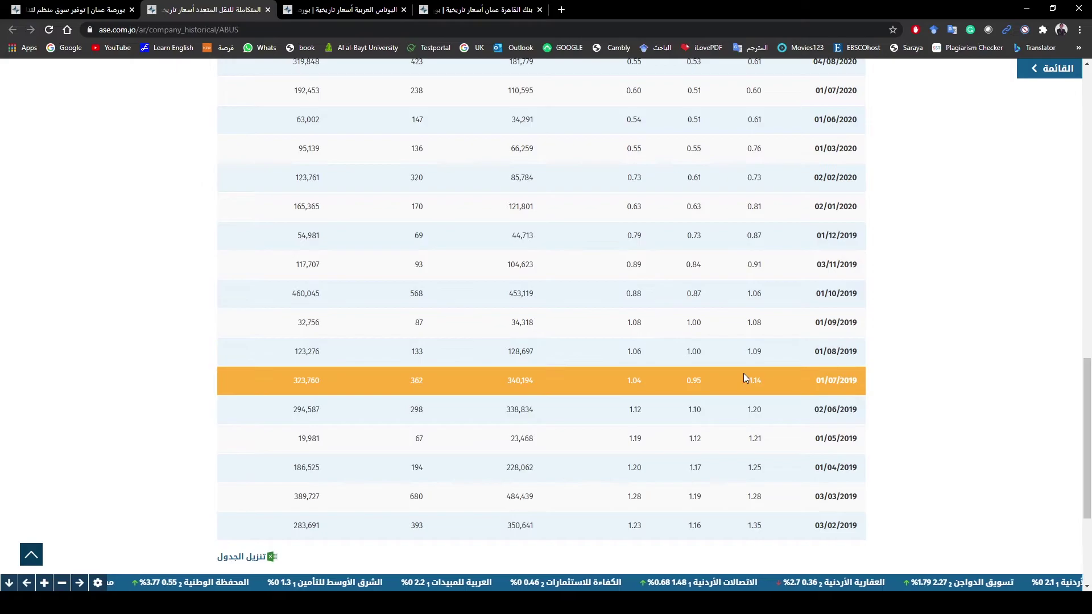
scroll(746, 308, up, 1)
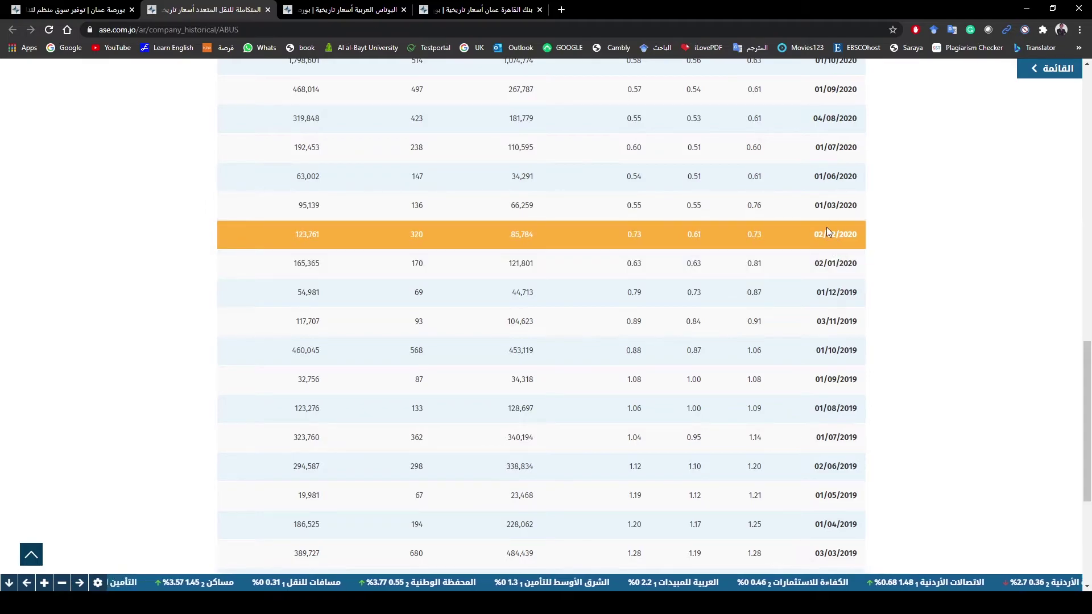
scroll(827, 227, up, 2)
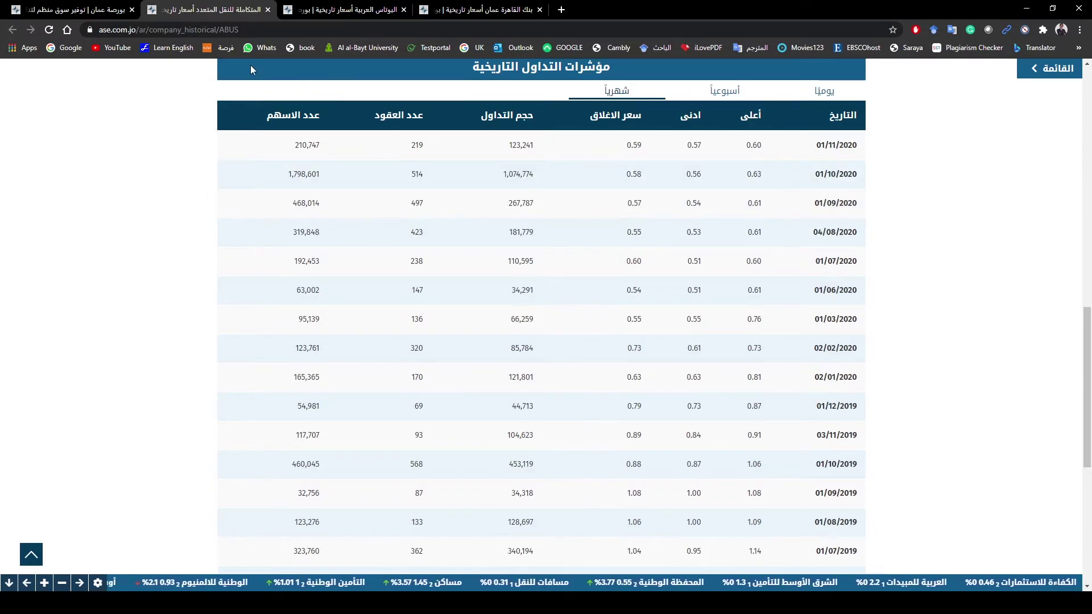
Switch to the historical prices page of البوتاس العربية and examine its closing-price chart and 20/12/2020 performance indicators
click(295, 12)
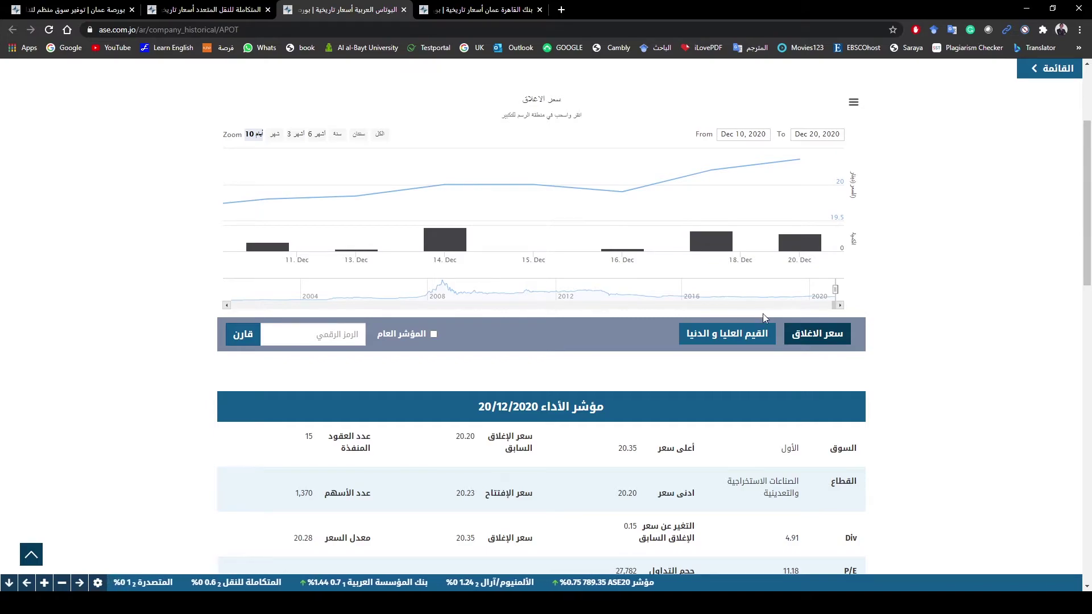
scroll(764, 317, up, 2)
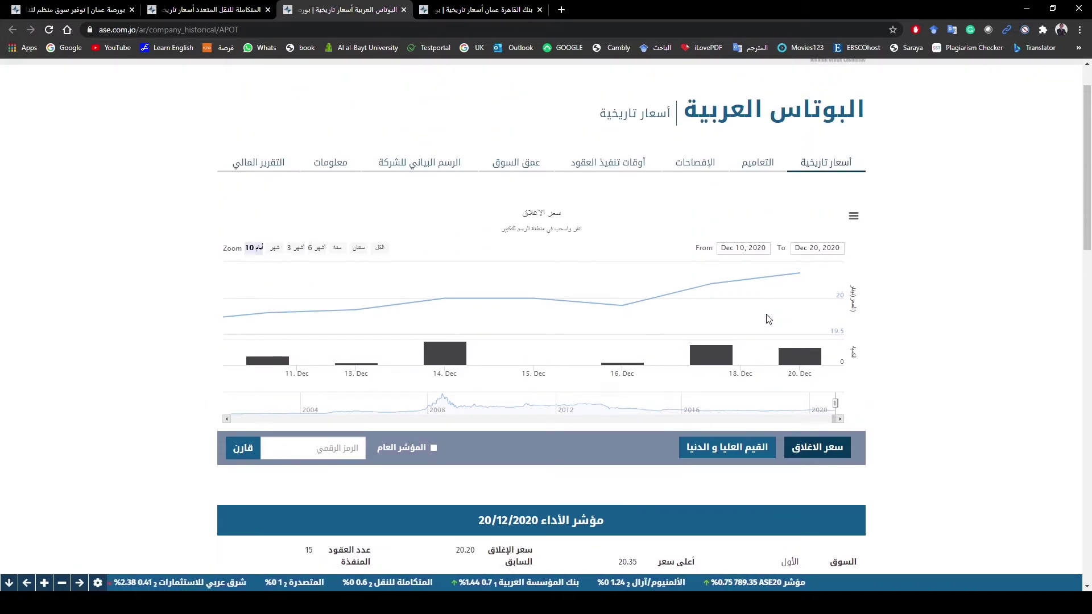
scroll(768, 319, down, 3)
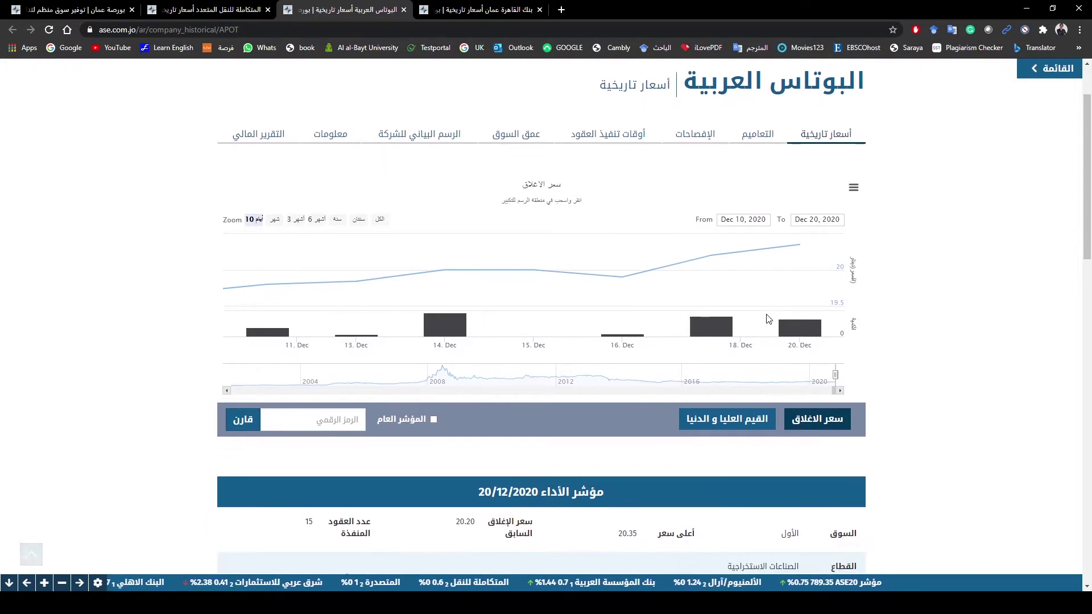
scroll(768, 319, up, 2)
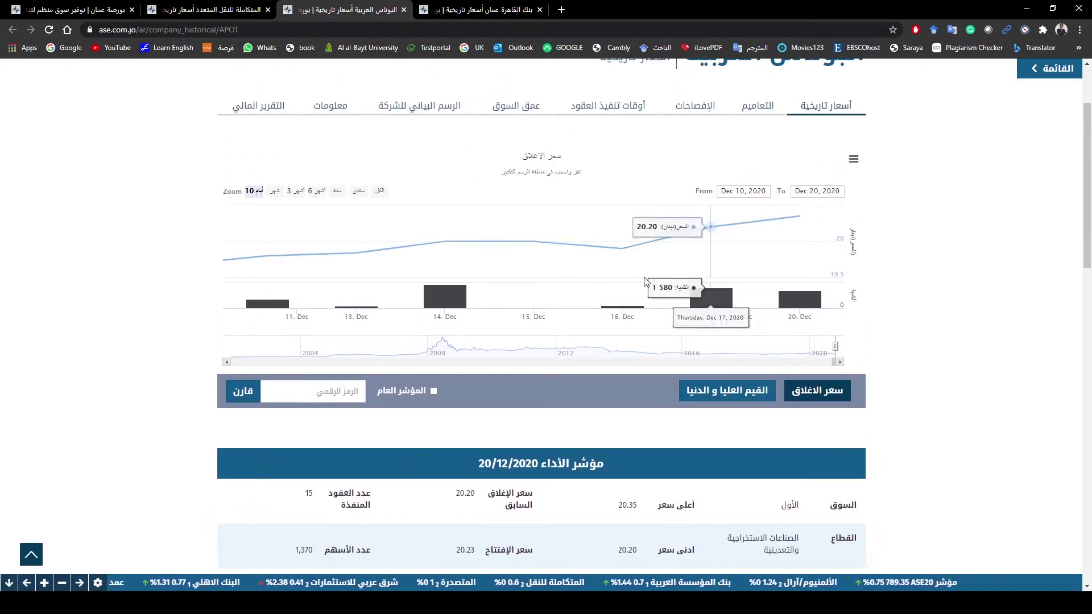
scroll(682, 267, down, 2)
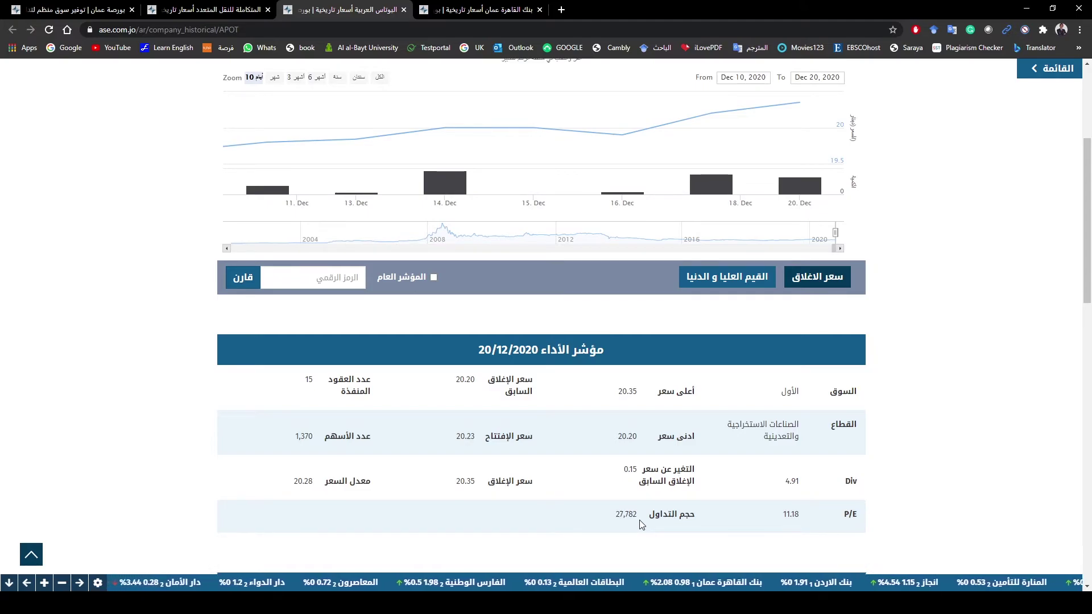
scroll(708, 398, down, 4)
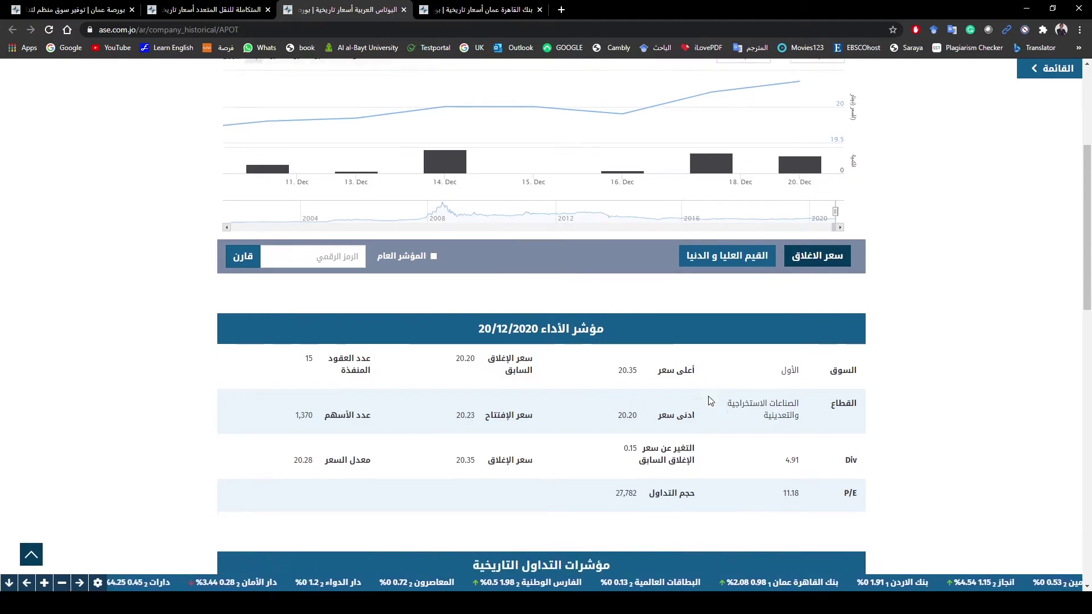
scroll(708, 396, down, 1)
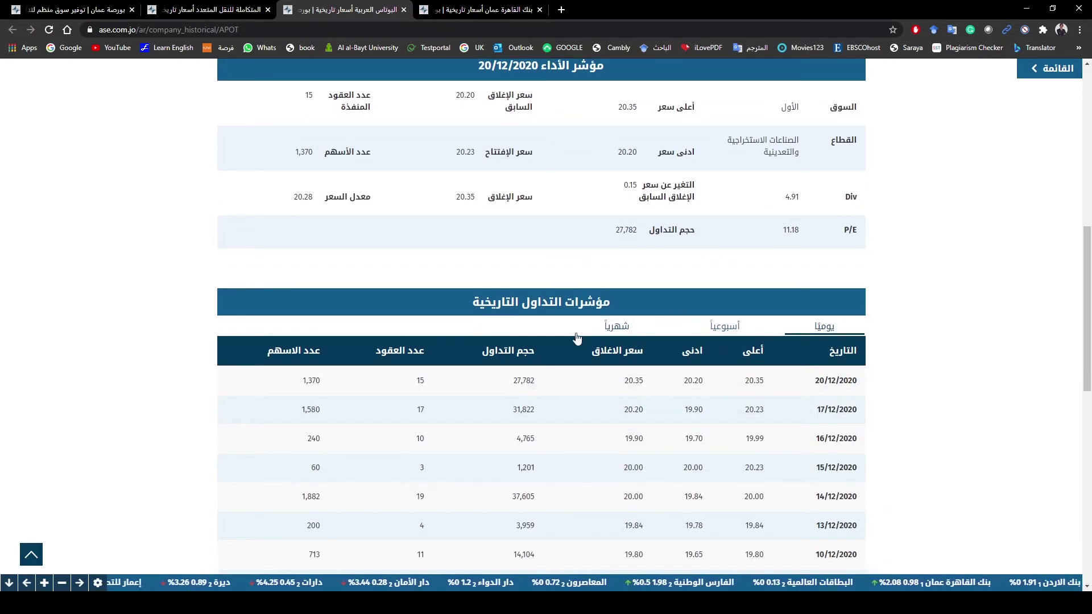
Show the historical trading indicators of البوتاس العربية by month and review the monthly prices back to March 2019
click(616, 326)
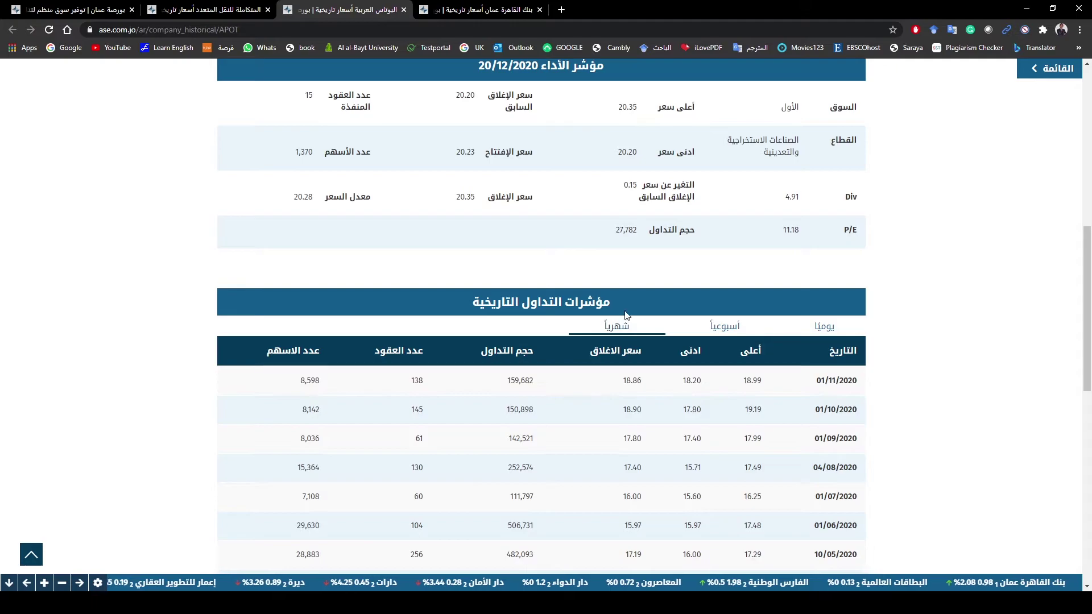
scroll(796, 433, down, 4)
scroll(827, 456, down, 5)
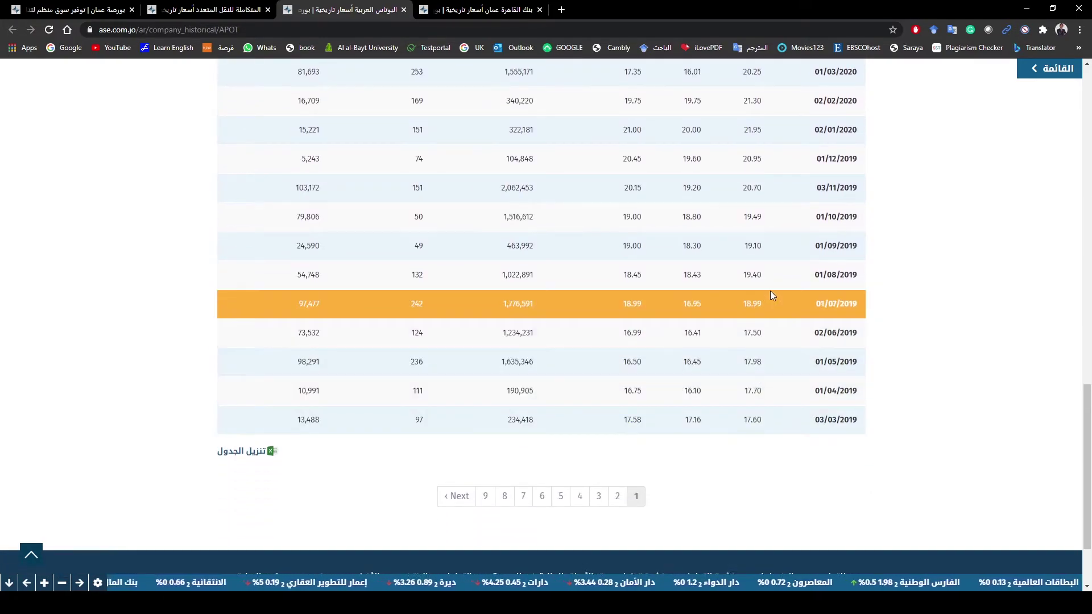
scroll(770, 293, up, 2)
scroll(771, 293, up, 3)
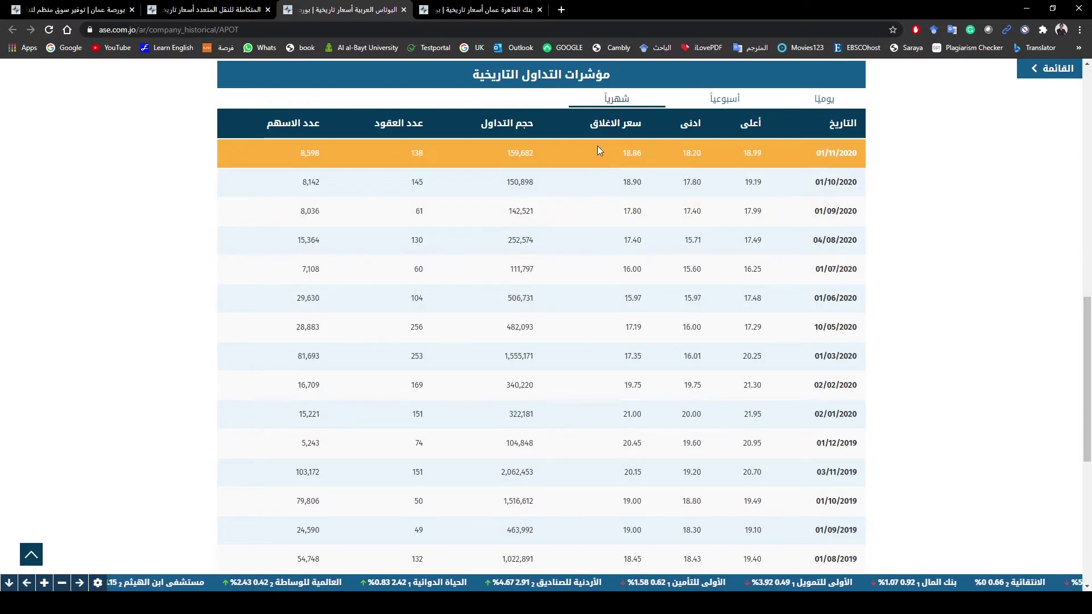
scroll(597, 145, up, 2)
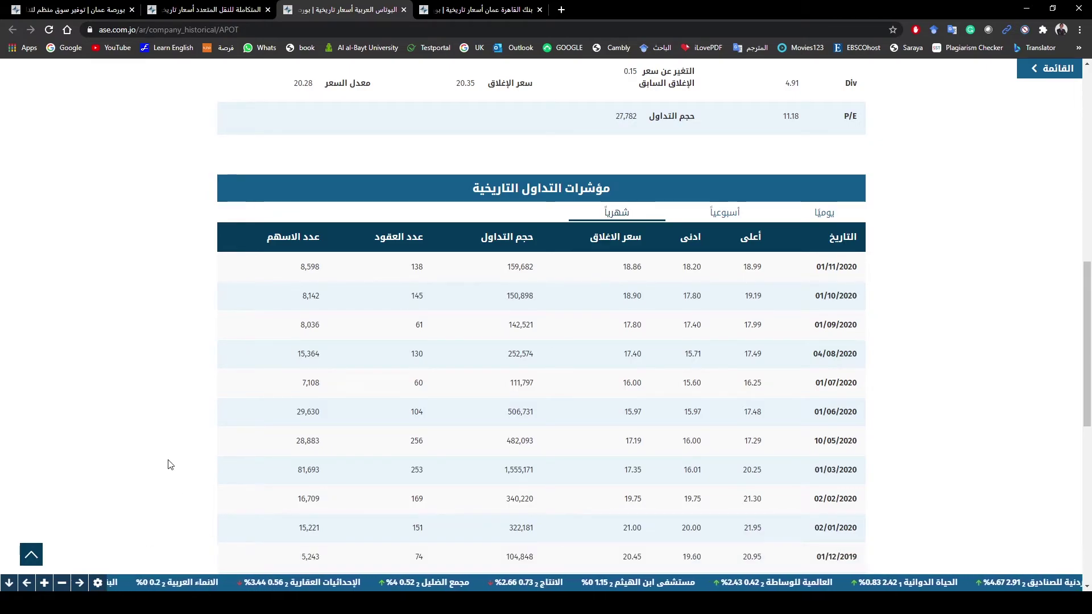
scroll(169, 465, up, 1)
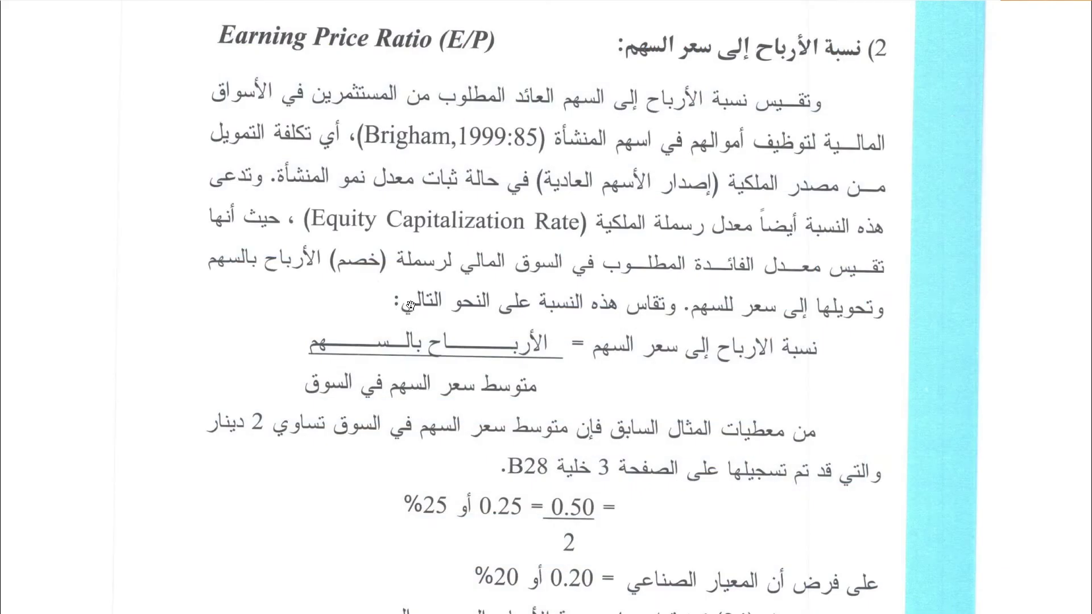
Read the textbook section on the Earning Price Ratio (E/P), covering its formula, worked example and industry standard
scroll(410, 306, down, 1)
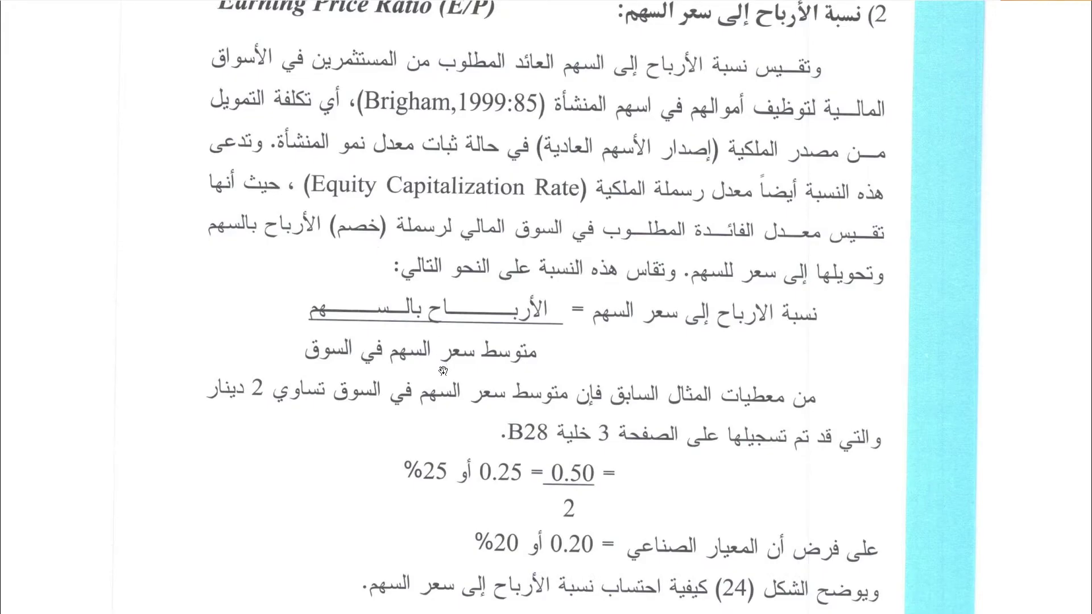
scroll(442, 370, down, 1)
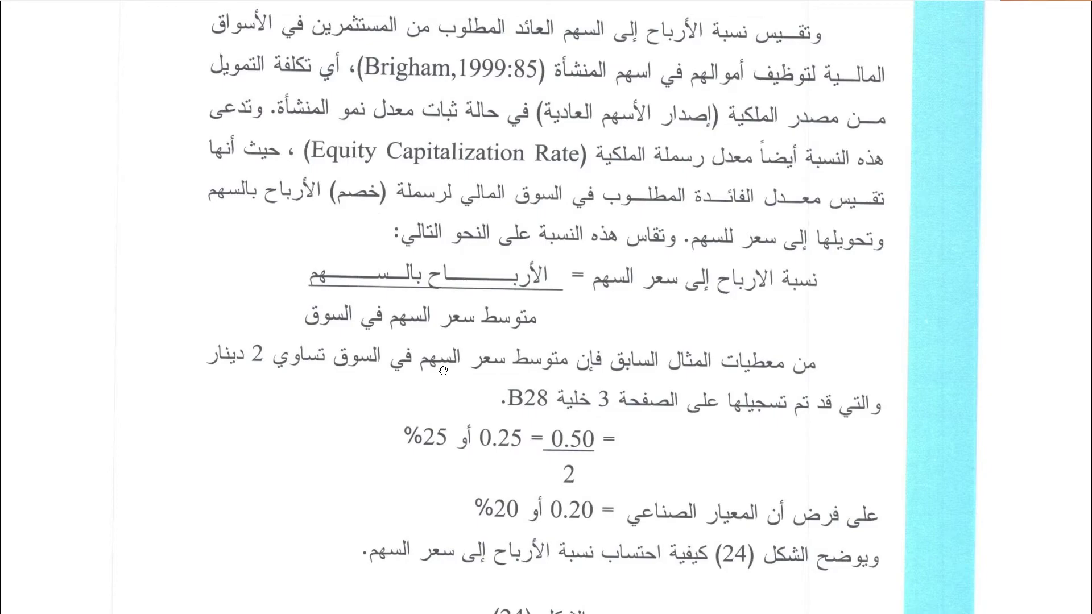
scroll(443, 370, down, 1)
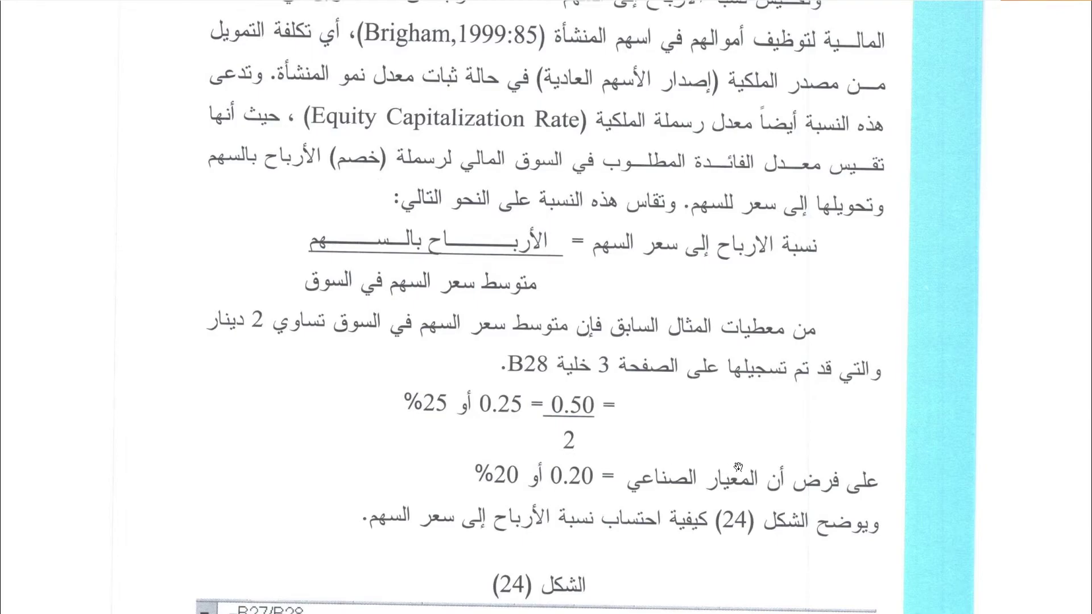
scroll(738, 466, down, 1)
scroll(738, 466, down, 1)
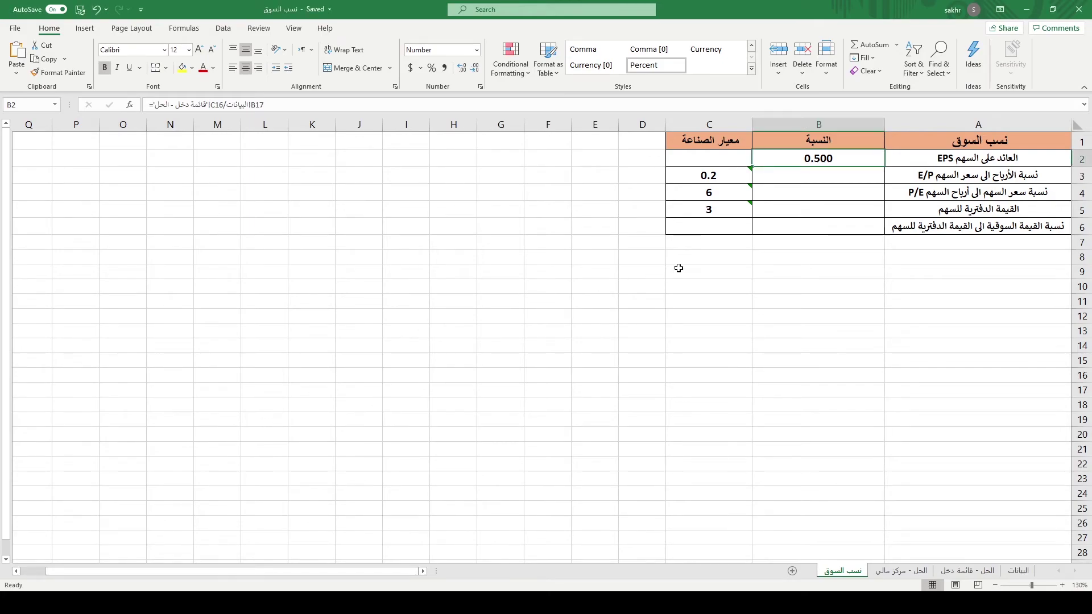
In the Excel sheet نسب السوق, calculate the E/P ratio in B3 as B2 divided by the average share price in البيانات!B18
click(821, 179)
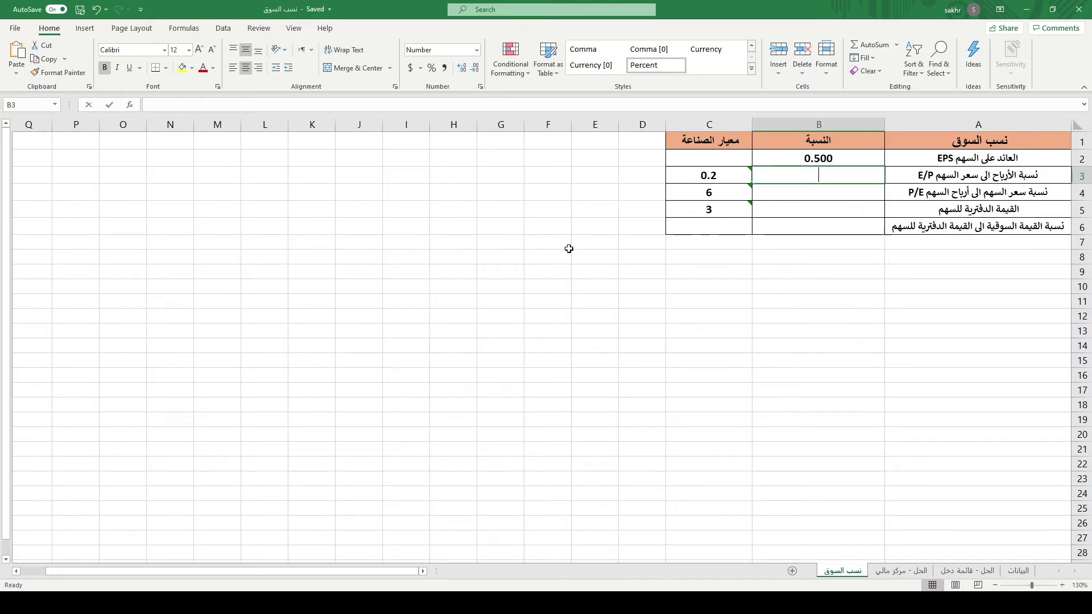
text(=)
click(760, 156)
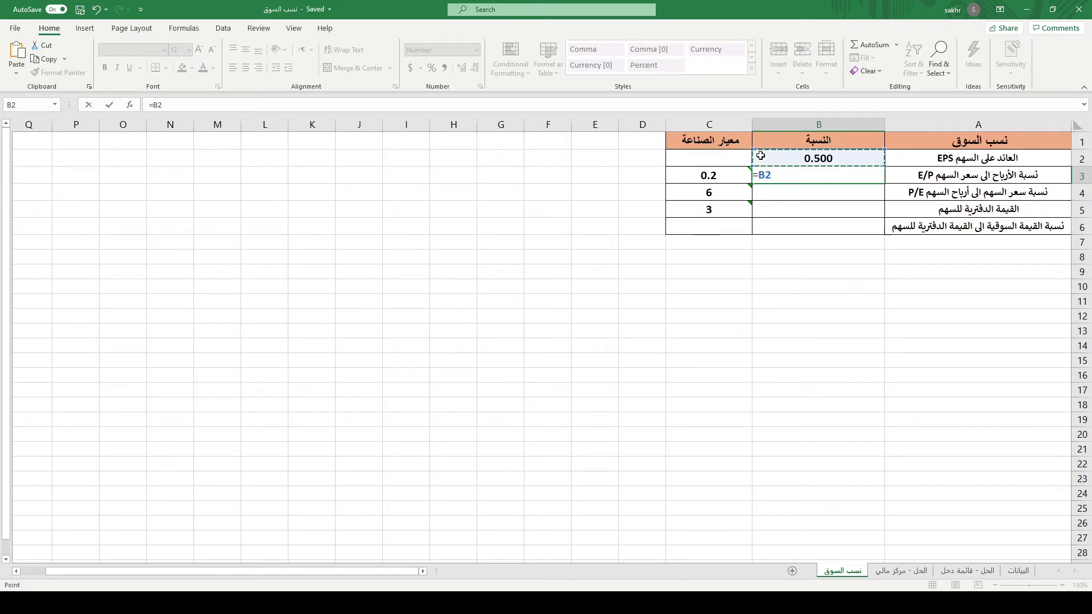
text(/)
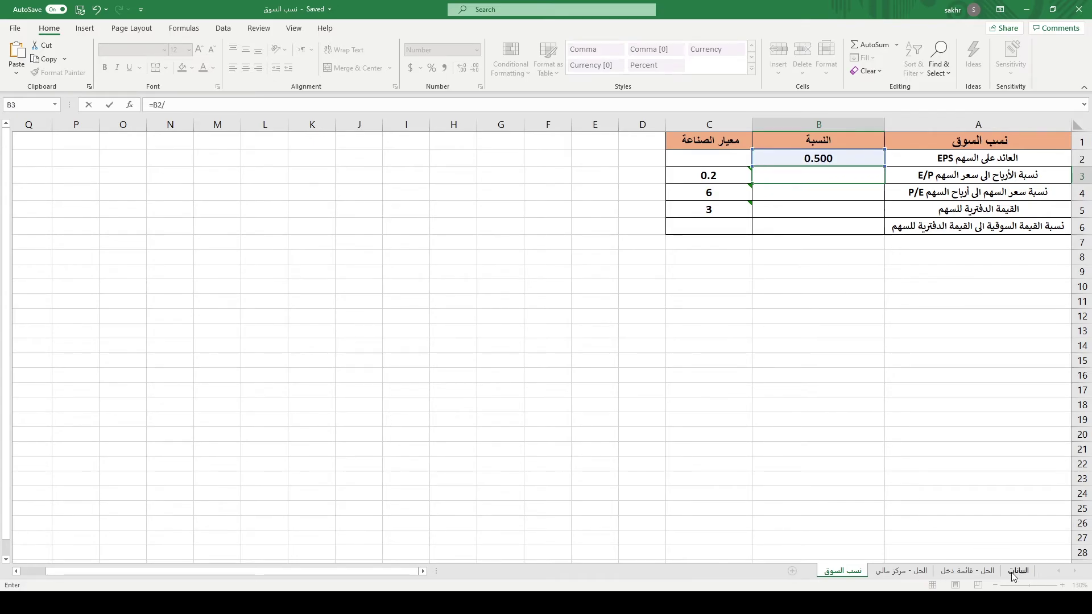
click(1017, 570)
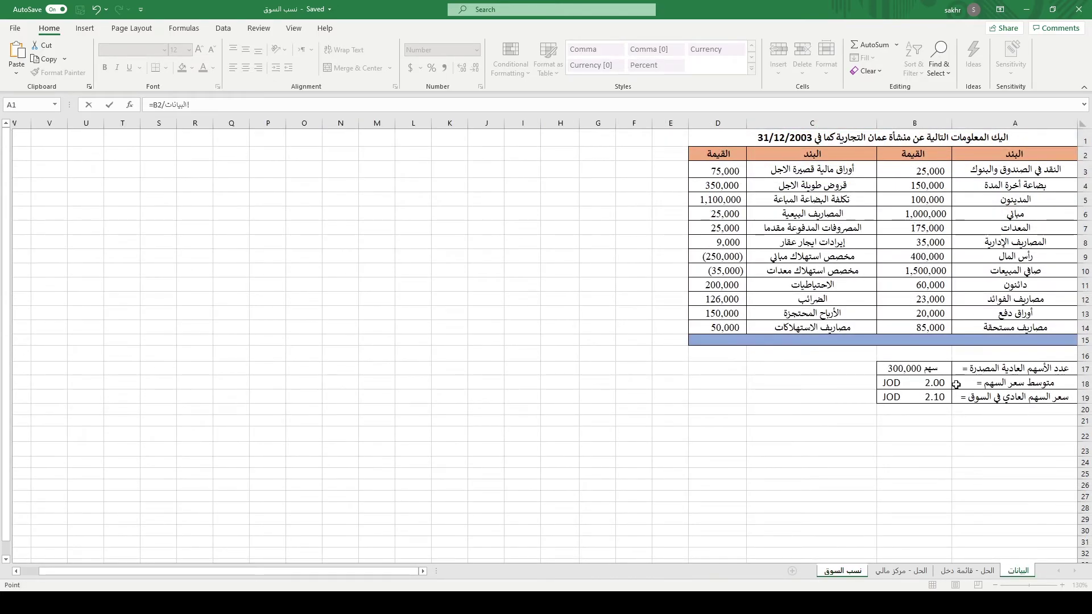
click(913, 384)
key(Return)
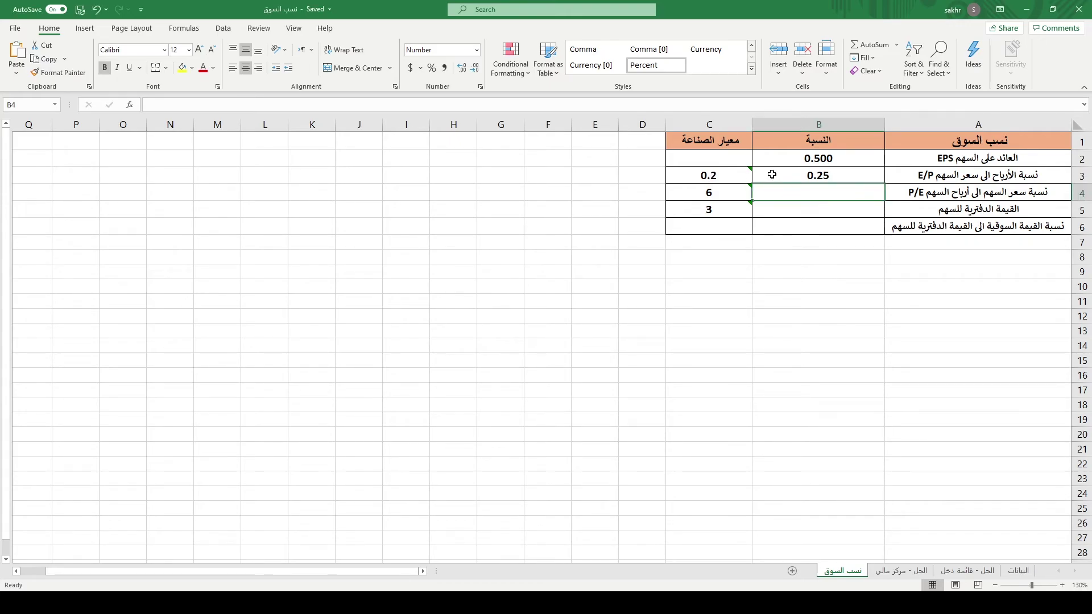
click(708, 178)
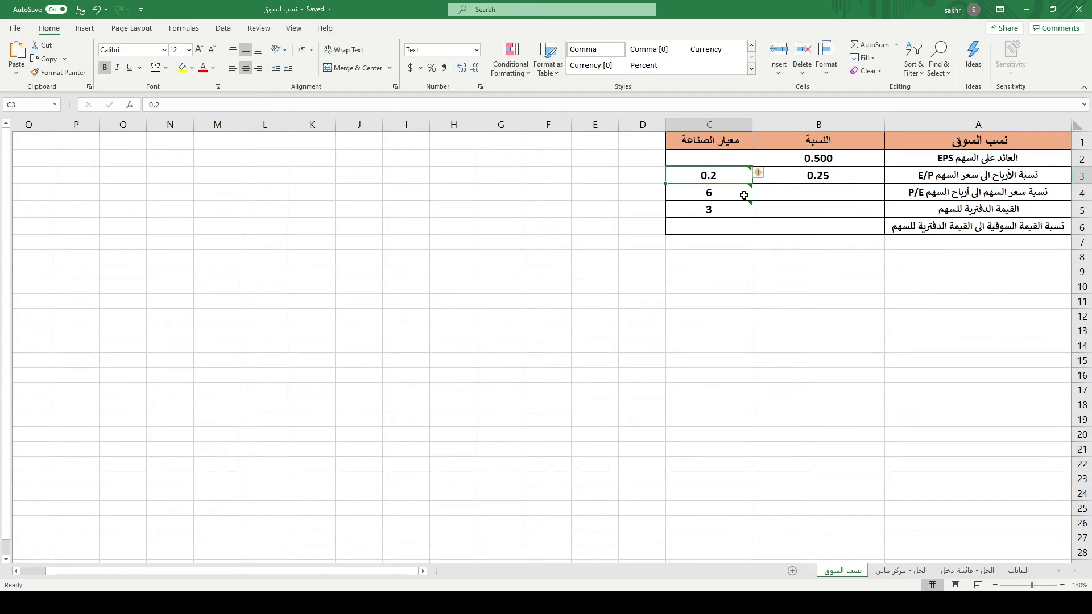
click(824, 188)
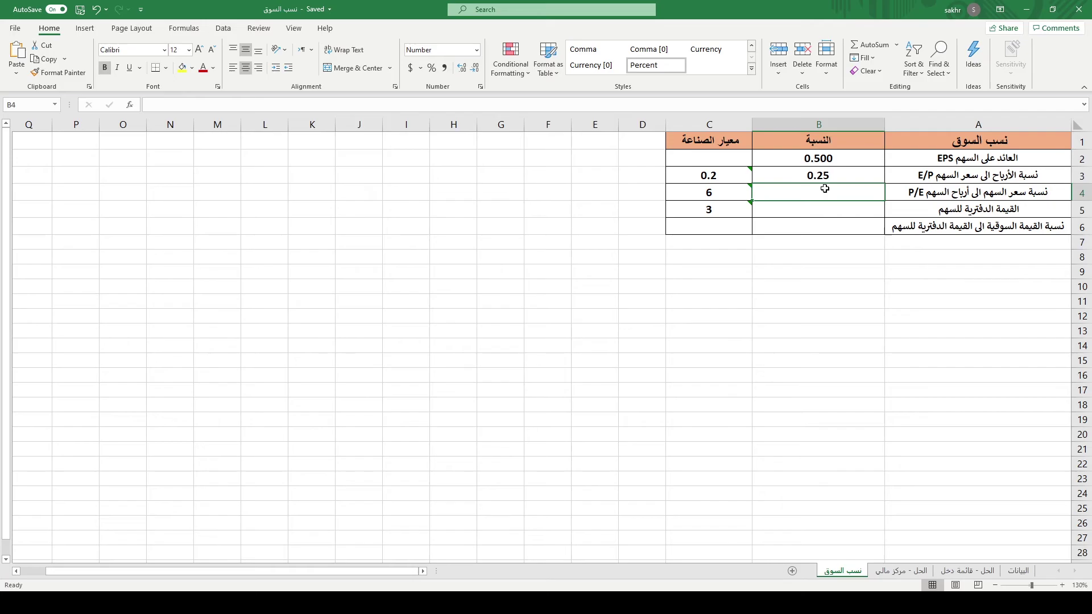